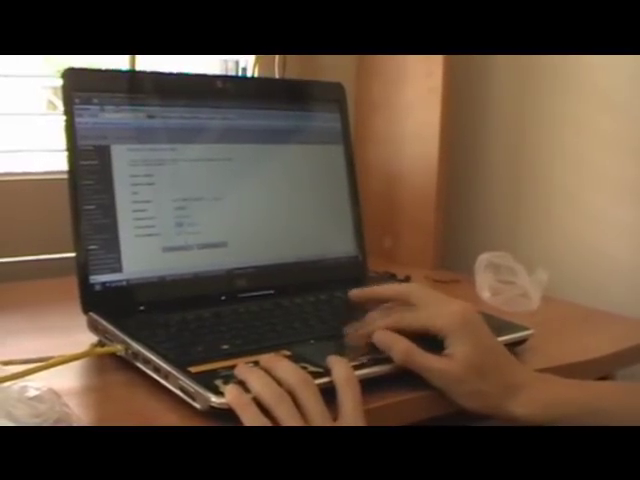
Submit the wireless settings form with Enter and dismiss the confirmation message
{"action": "key", "text": "Return"}
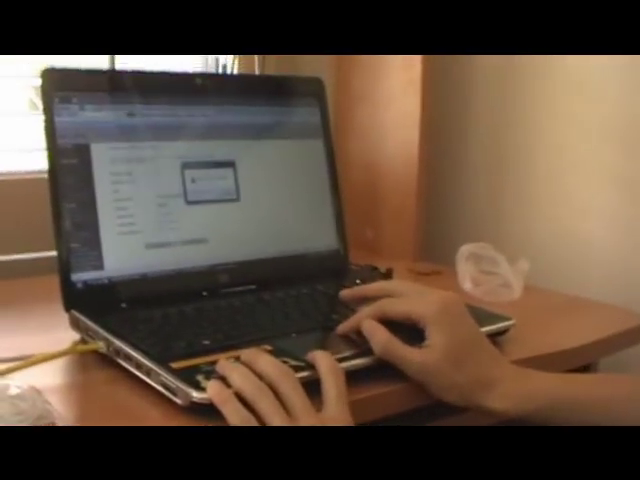
{"action": "key", "text": "Return"}
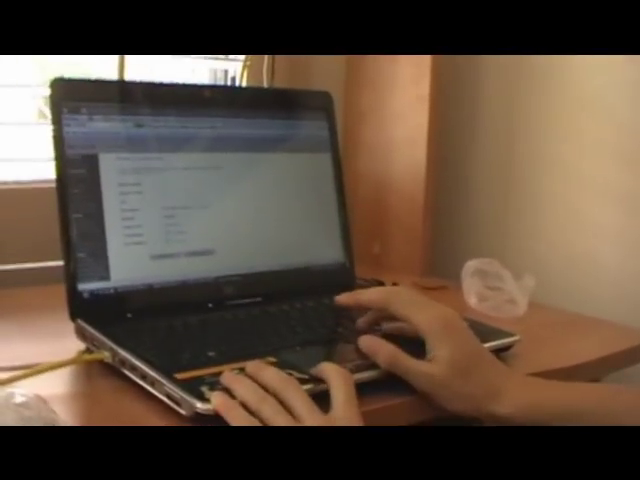